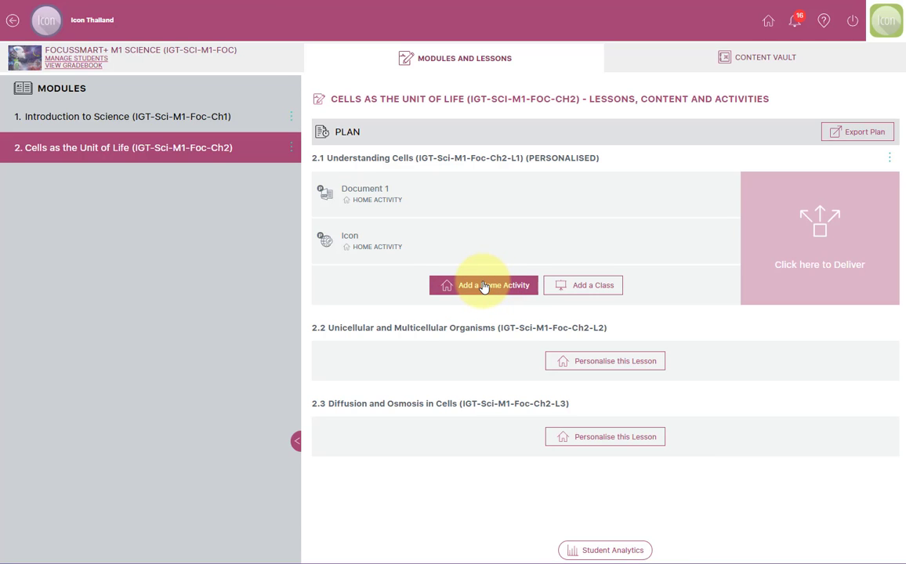
Step: Add a YouTube video home activity named "Icon Educate Youtube" to lesson 2.1 Understanding Cells
click(484, 286)
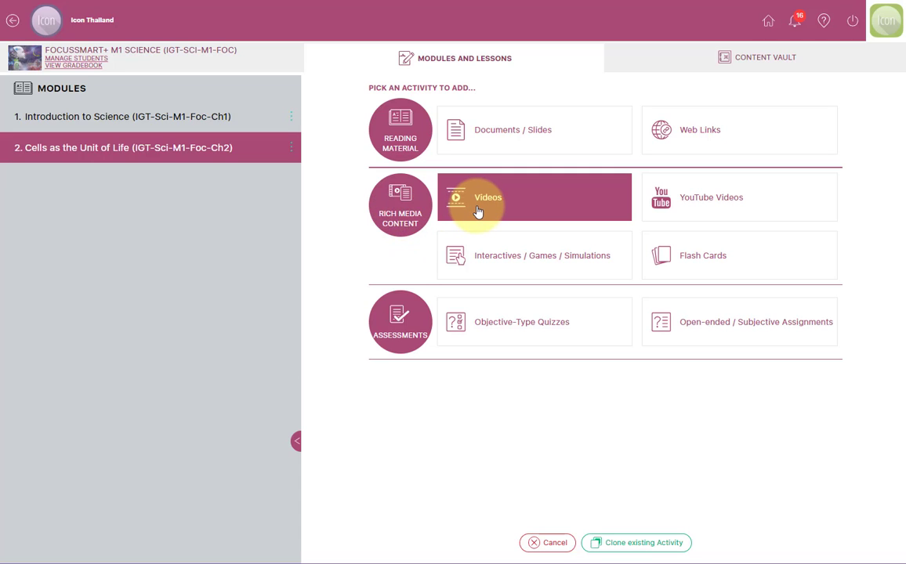
click(686, 209)
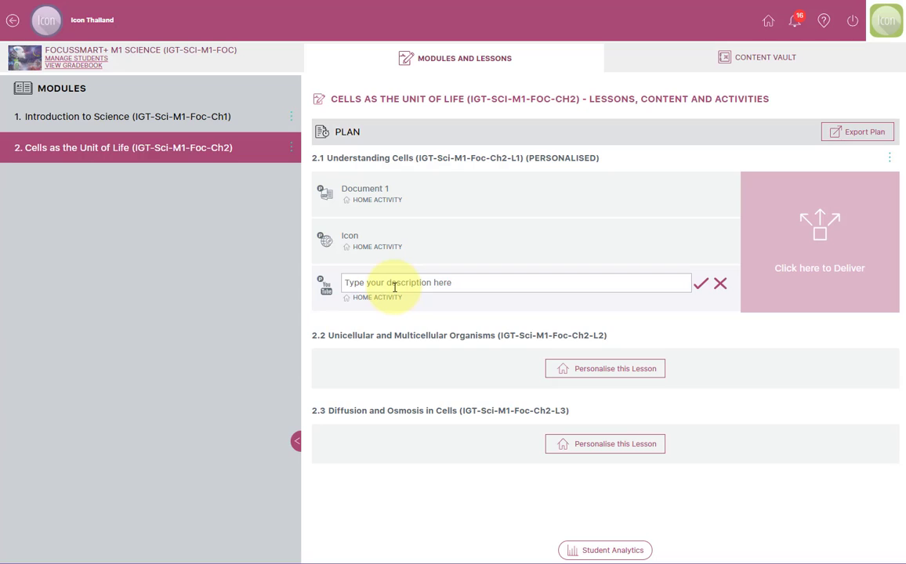
text(Icon Educate Youtube)
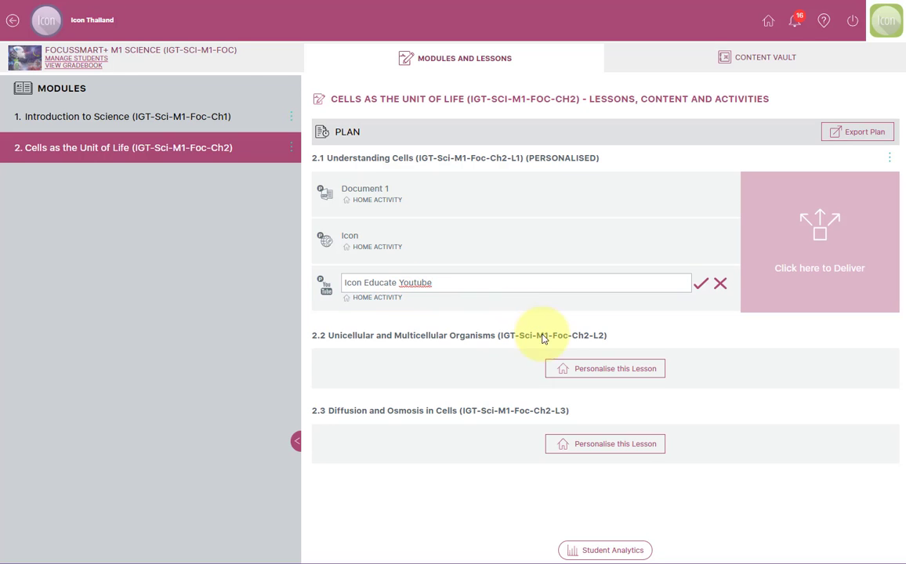
click(700, 285)
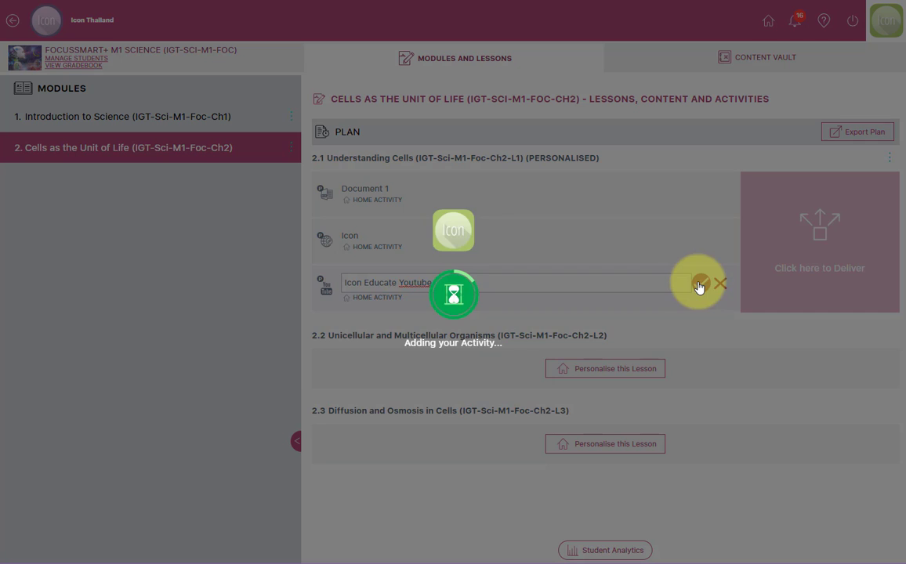
Step: Open the Icon Educate Youtube activity, then switch to YouTube and copy the URL of the "Icon Educate | Main Screen & Login" video
click(413, 292)
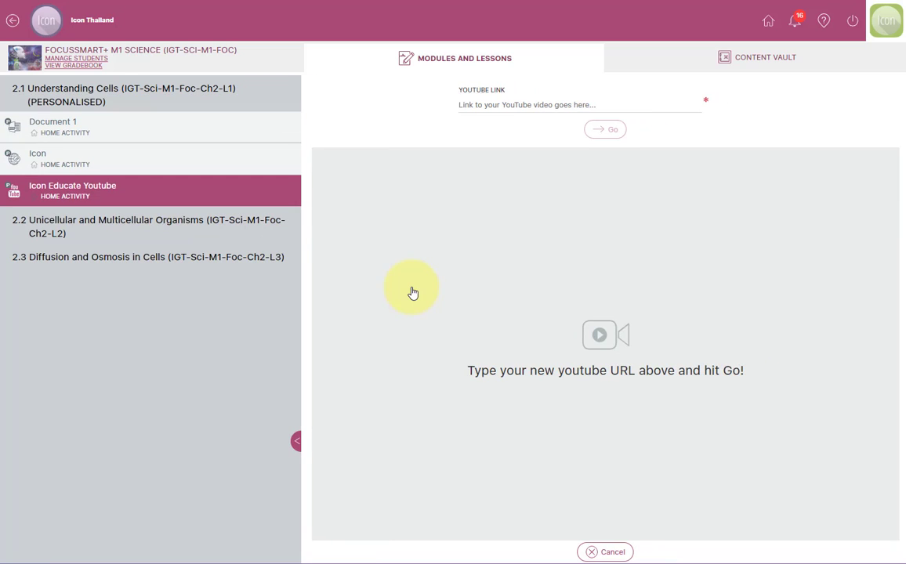
click(481, 104)
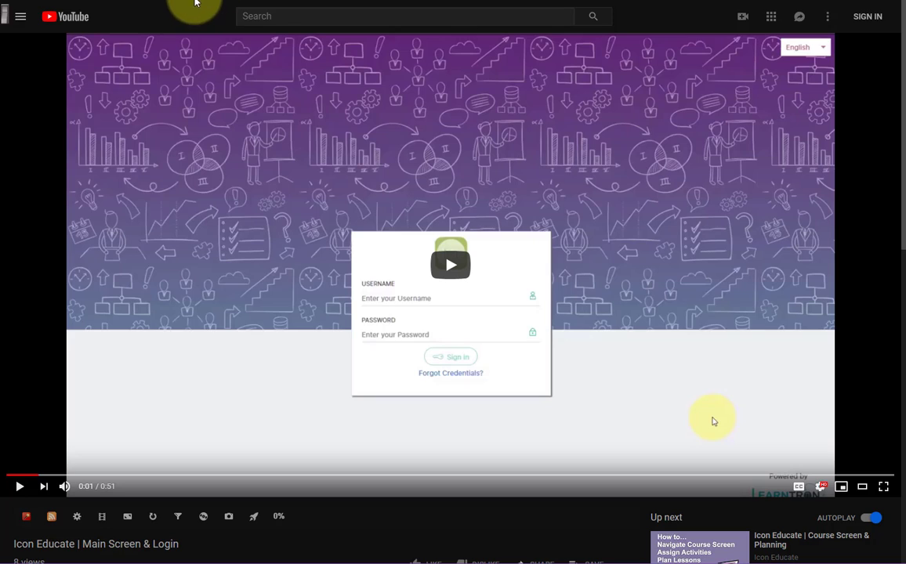
right_click(194, 2)
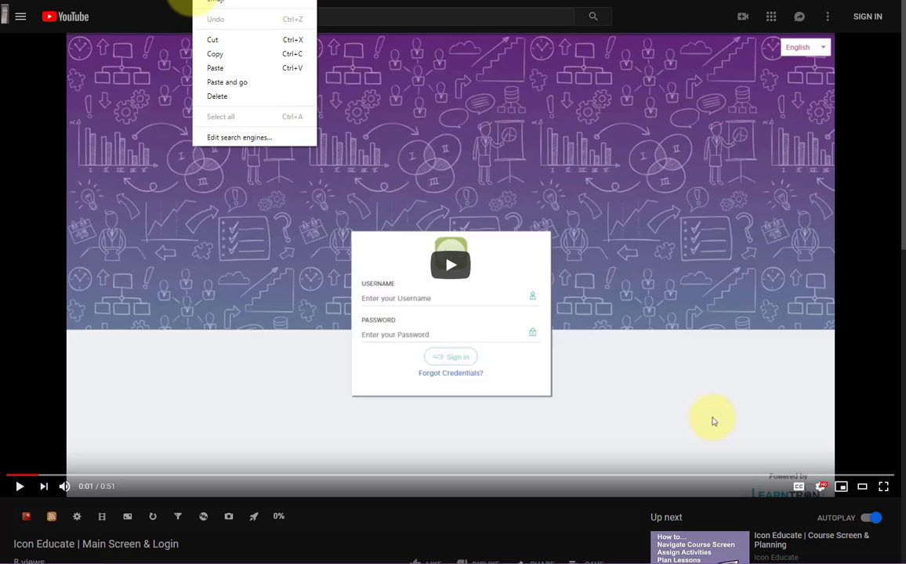
click(226, 55)
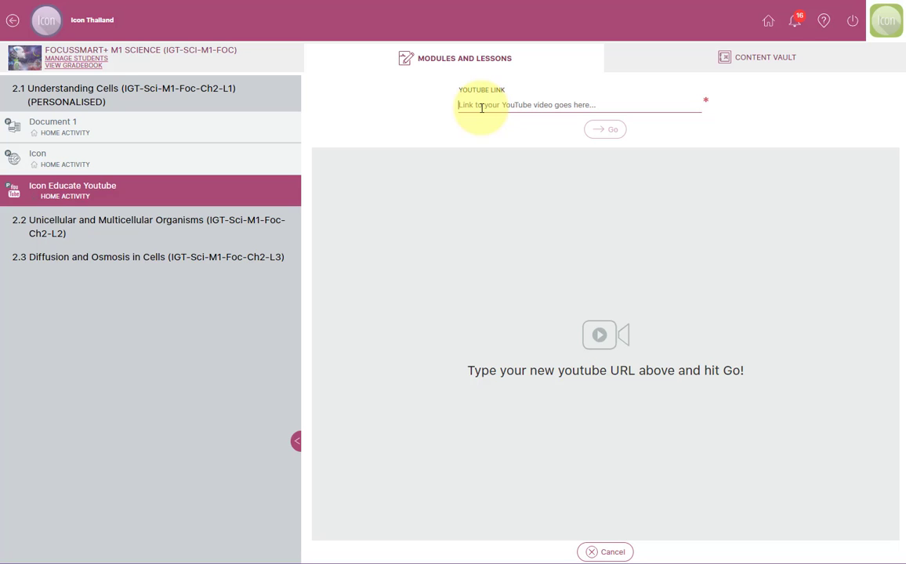
Step: Load the copied YouTube link into the activity and save it, then reopen the activity to check its video and return to the plan
key(ctrl+v)
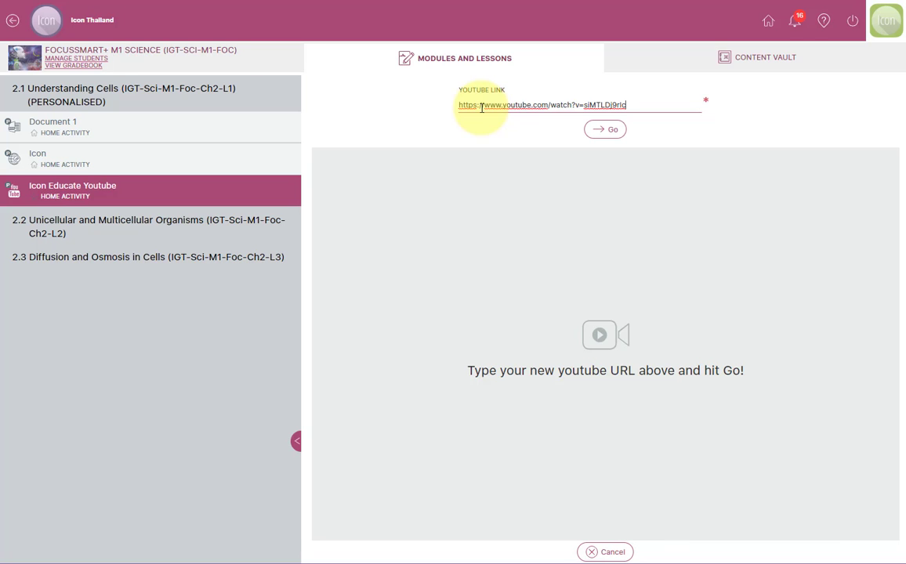
click(605, 130)
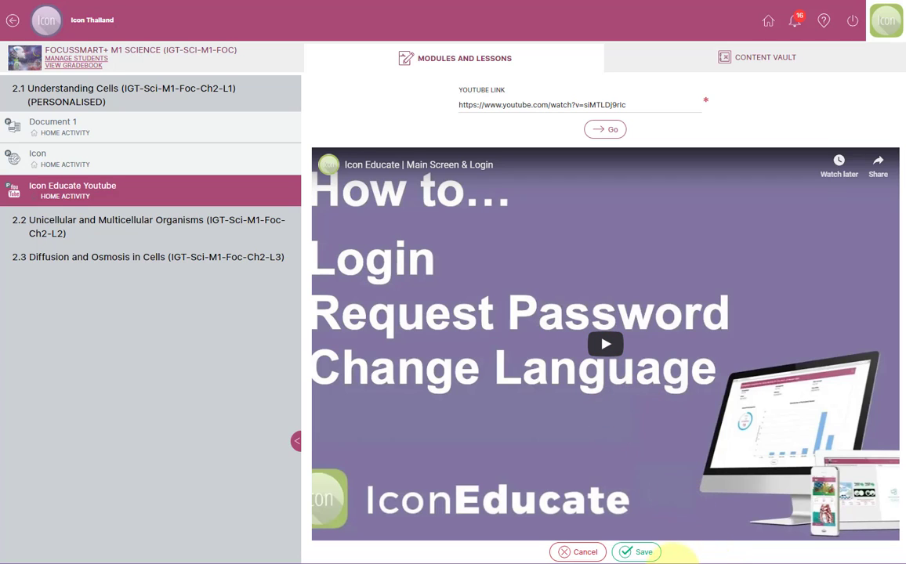
click(639, 554)
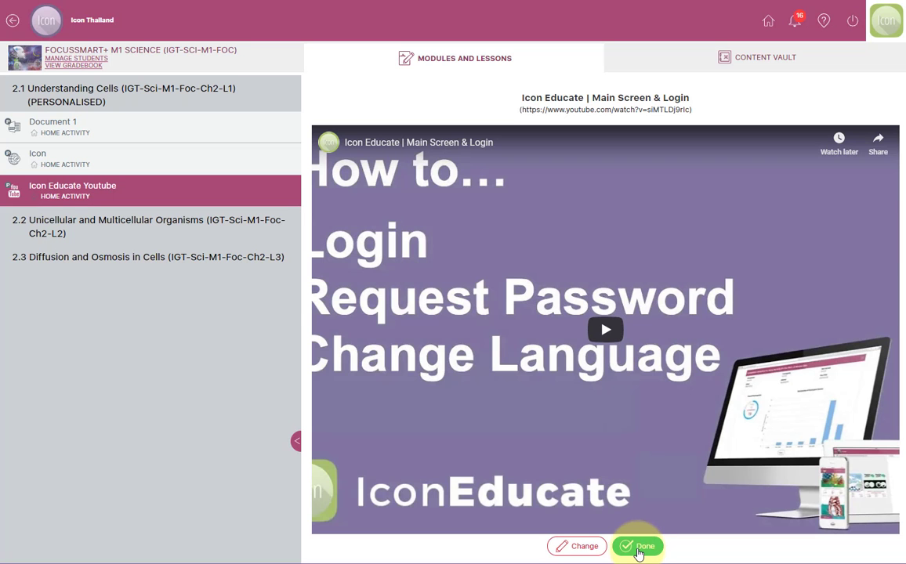
click(639, 550)
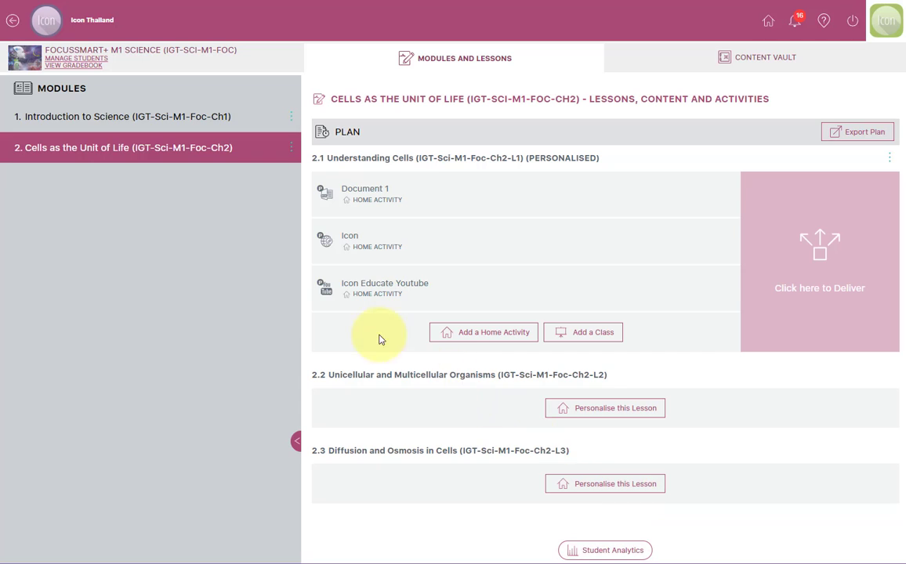
click(389, 296)
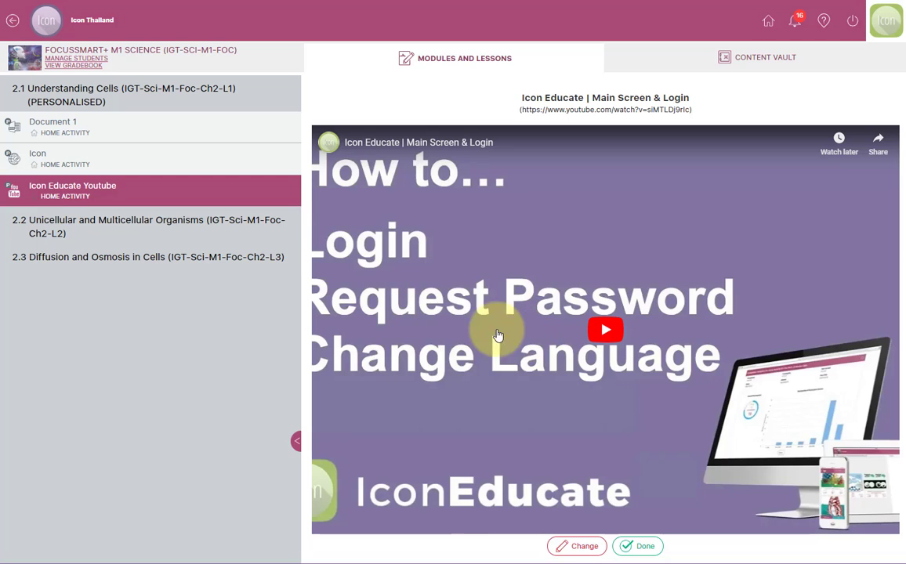
click(11, 26)
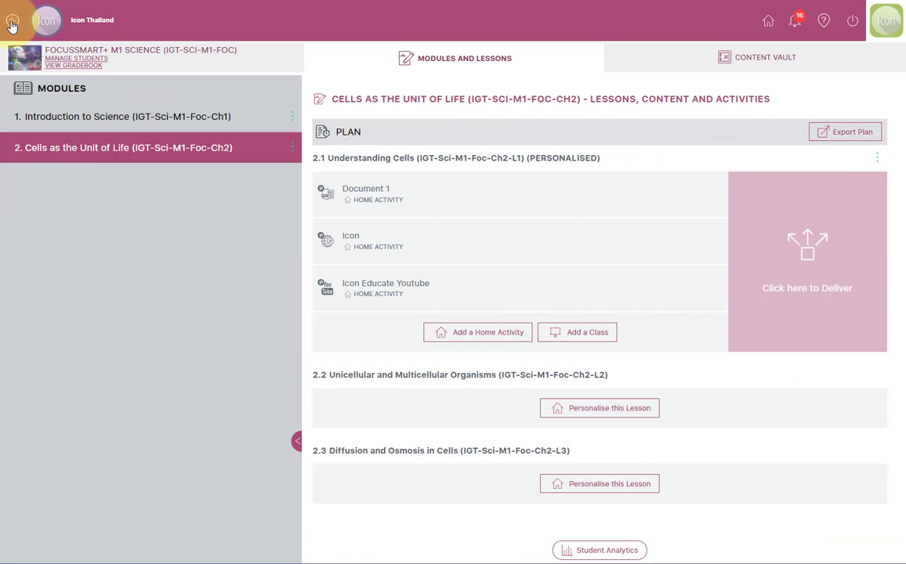
Step: Add a Videos home activity named "Icon Educate" to lesson 2.1 Understanding Cells
click(478, 335)
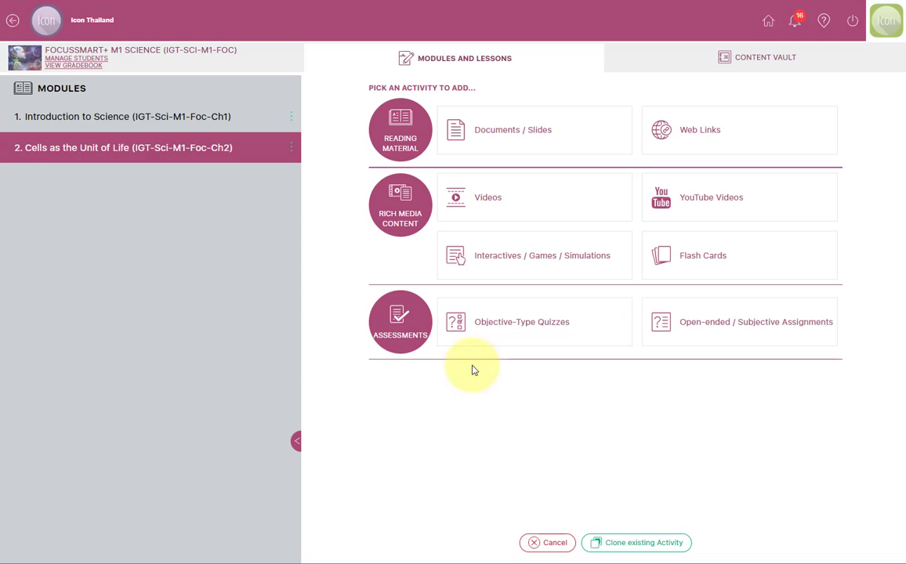
click(502, 210)
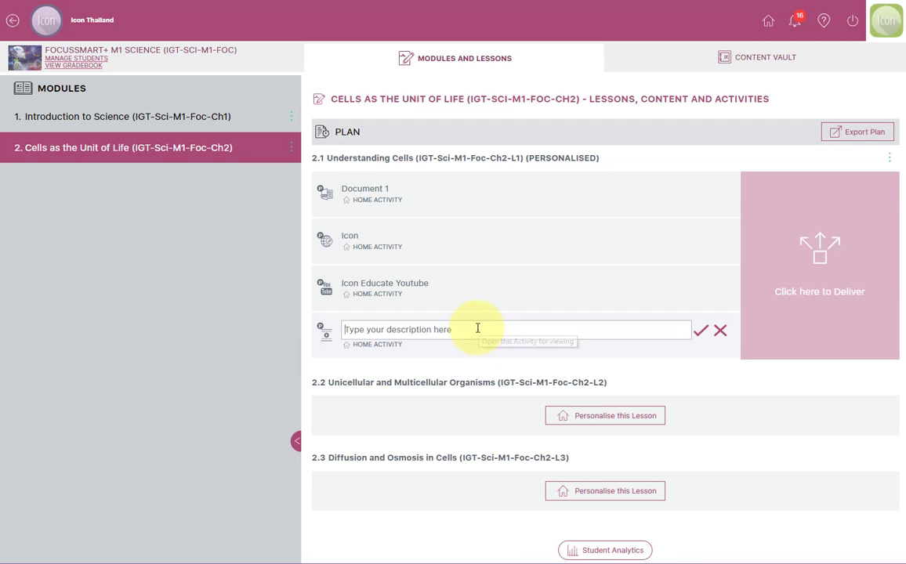
text(Ic)
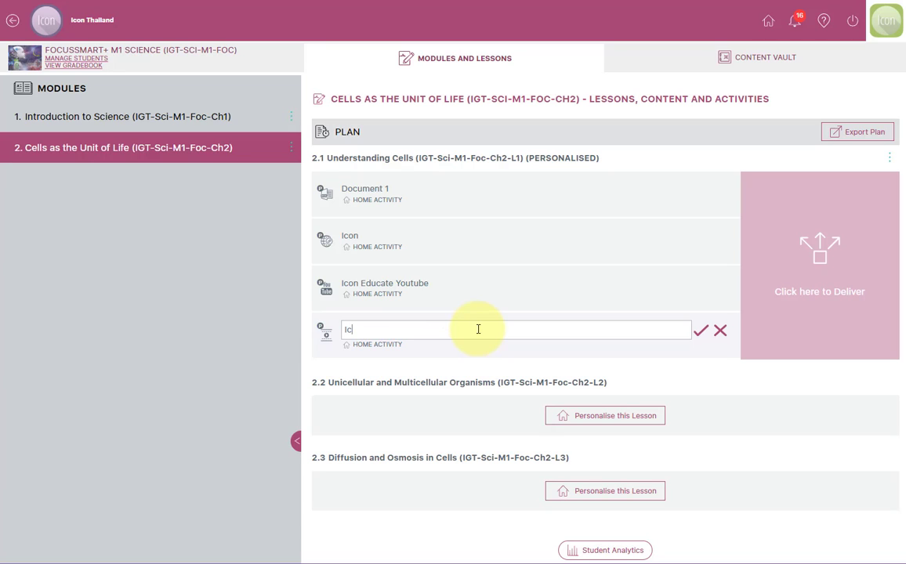
text(on Educate)
click(701, 330)
Step: Upload MainScreen.mp4 from the local disk to the Icon Educate video activity
click(407, 334)
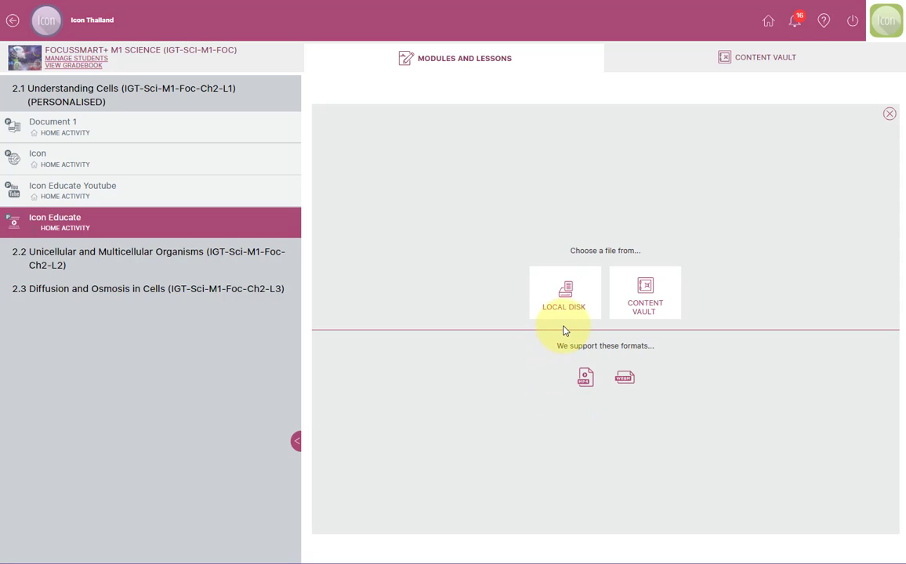
click(554, 297)
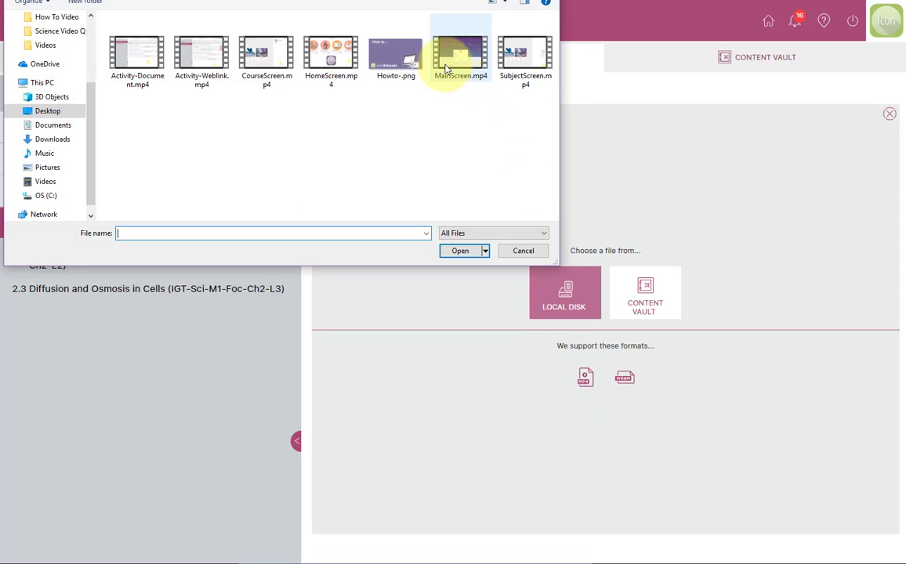
double_click(455, 63)
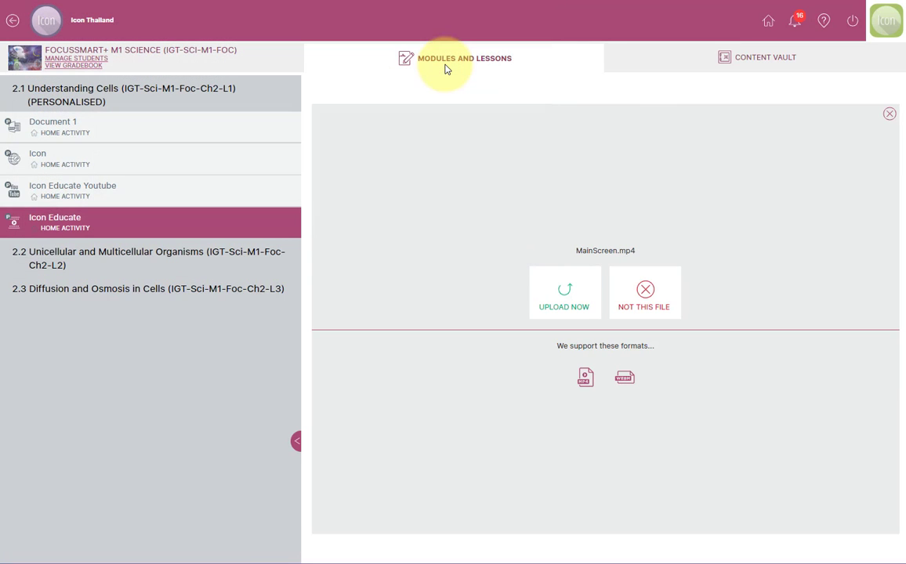
click(563, 298)
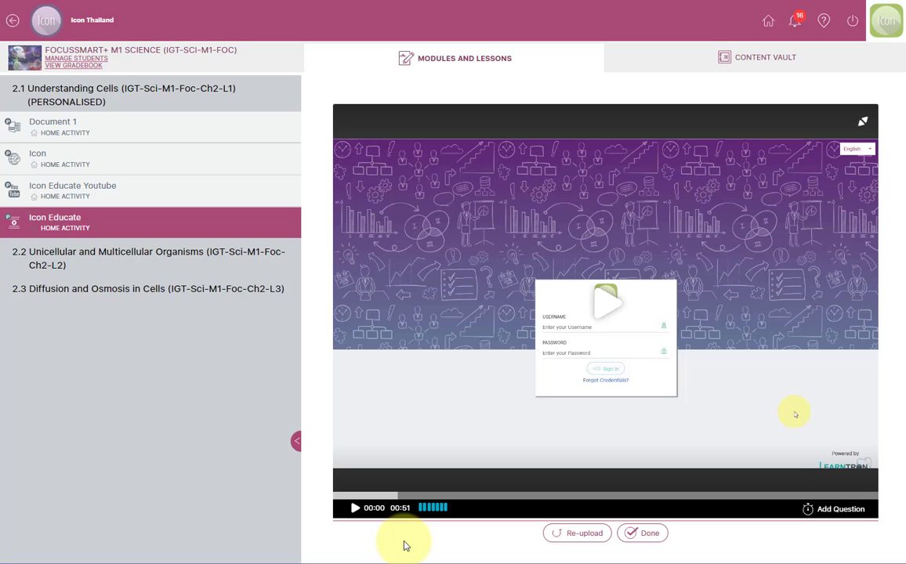
Step: Play the uploaded video and add a question at 00:09 reading "What will you not learn today?"
click(355, 510)
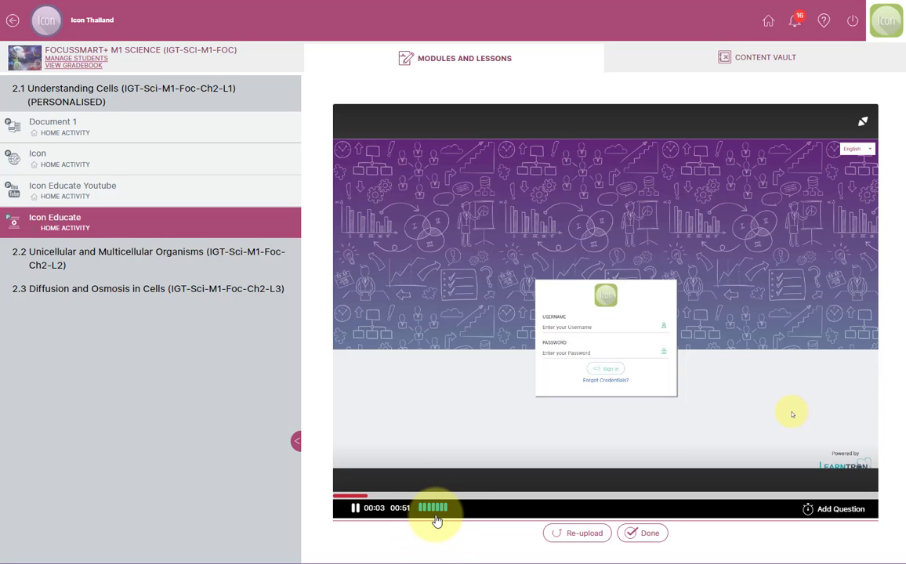
click(827, 519)
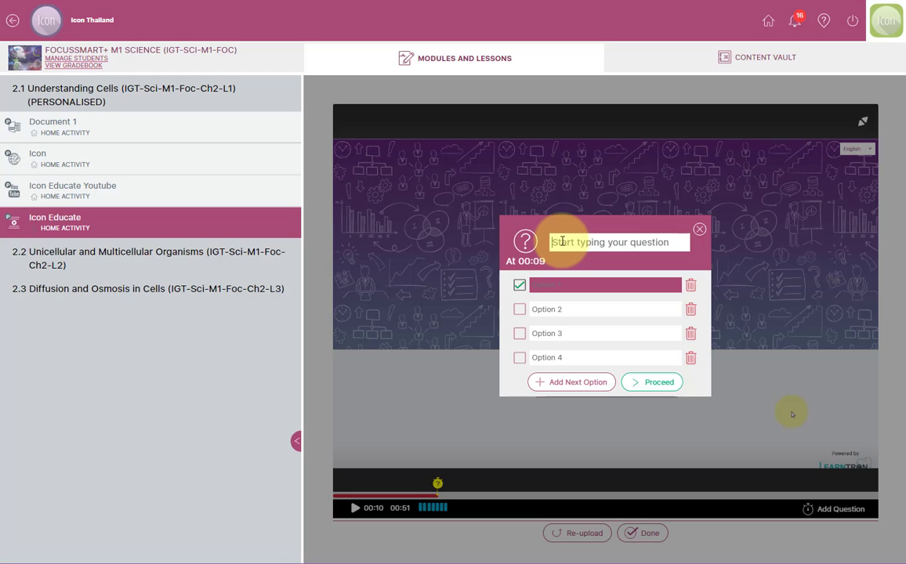
text(What will you)
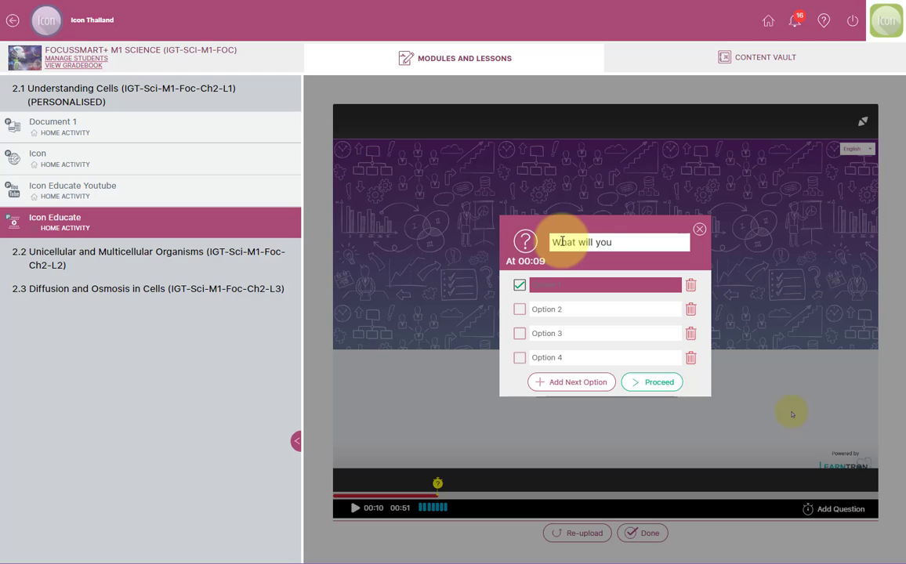
text(not learn today?)
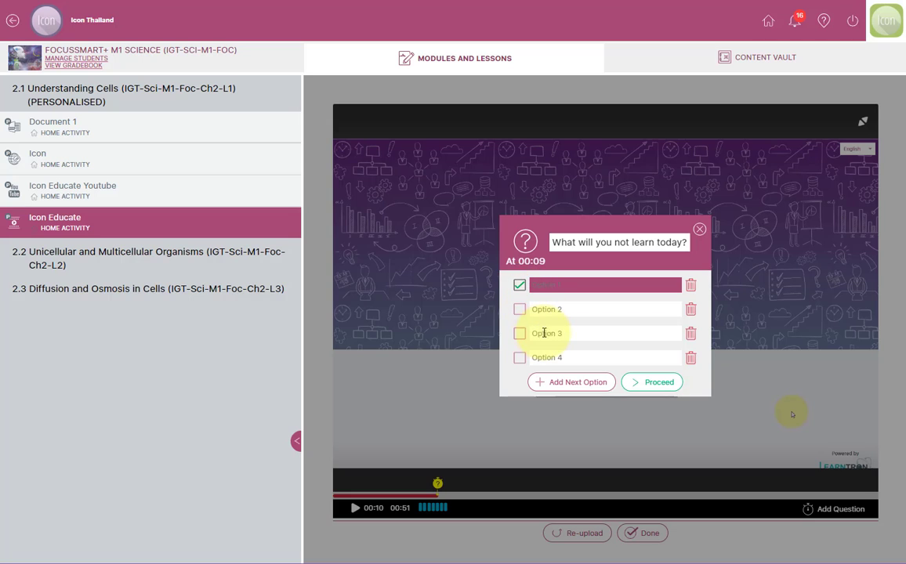
Step: Remove two blank answer options from the question and add two blank options back
click(691, 335)
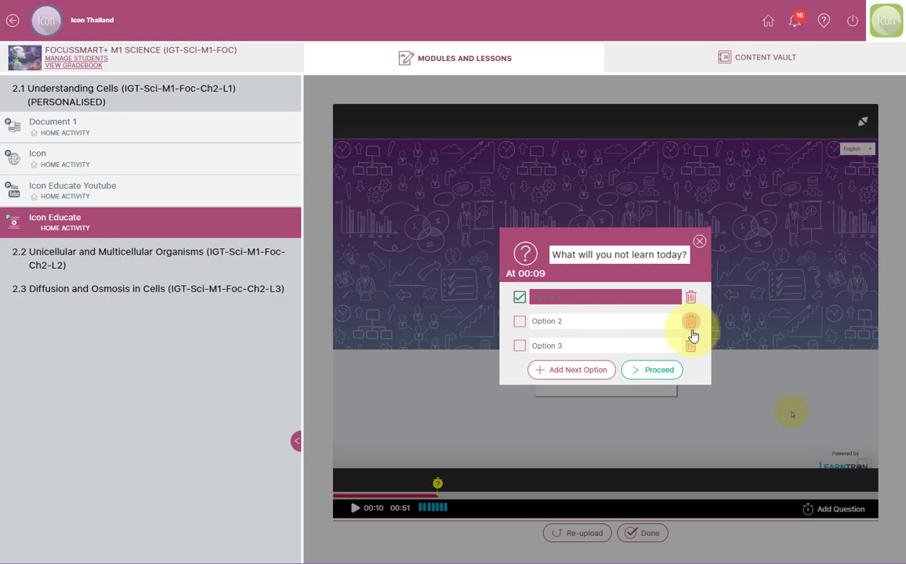
click(690, 344)
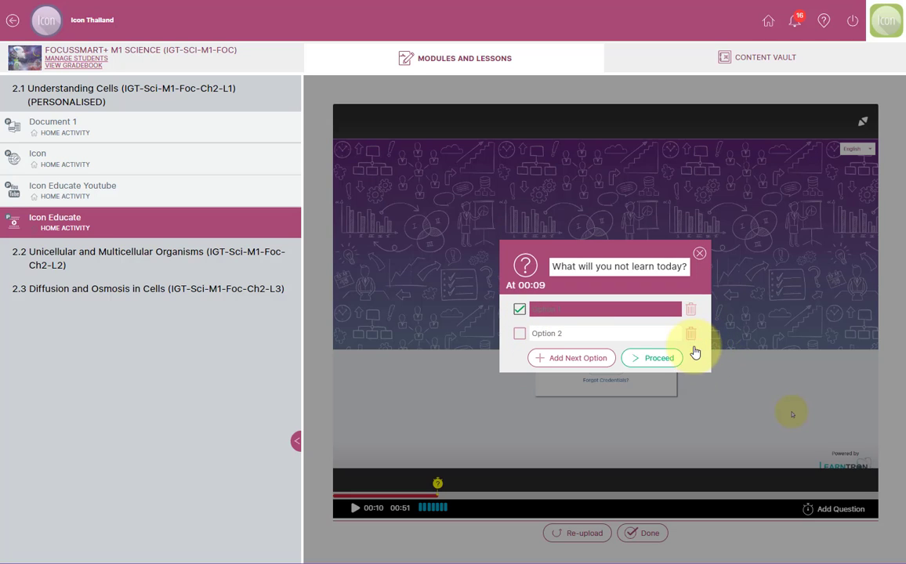
click(574, 361)
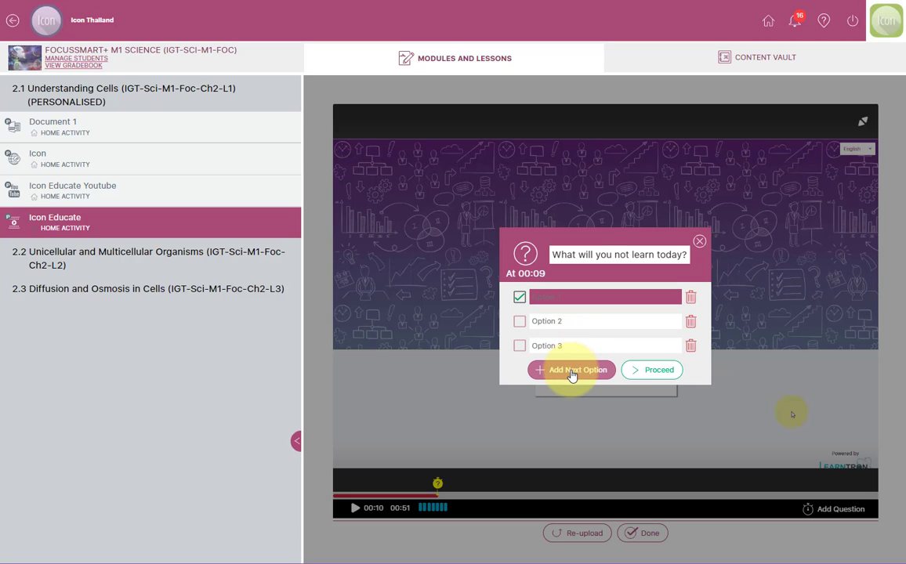
click(571, 375)
Step: Enter the answer options "login", "request password", "language" and "sing and dance", and submit the question with "sing and dance" as the correct answer
click(542, 283)
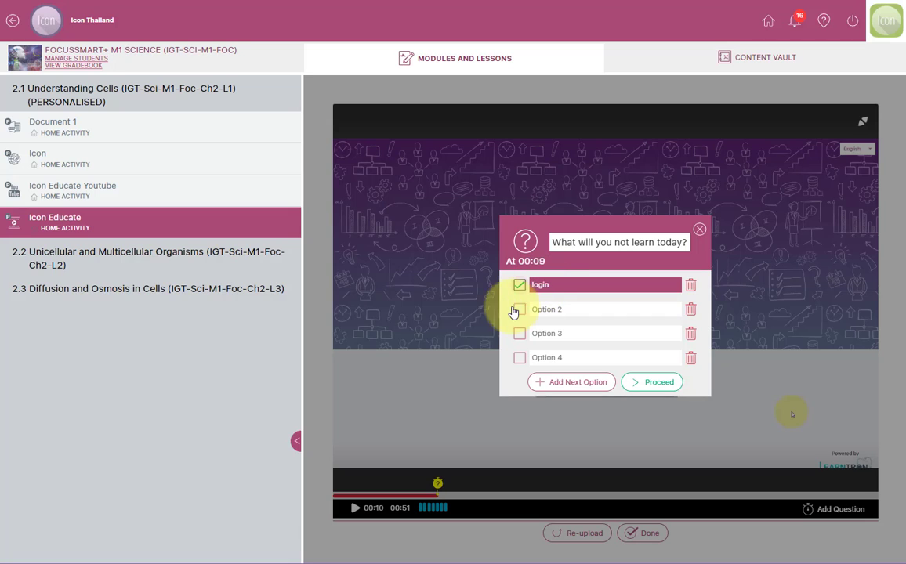
click(560, 312)
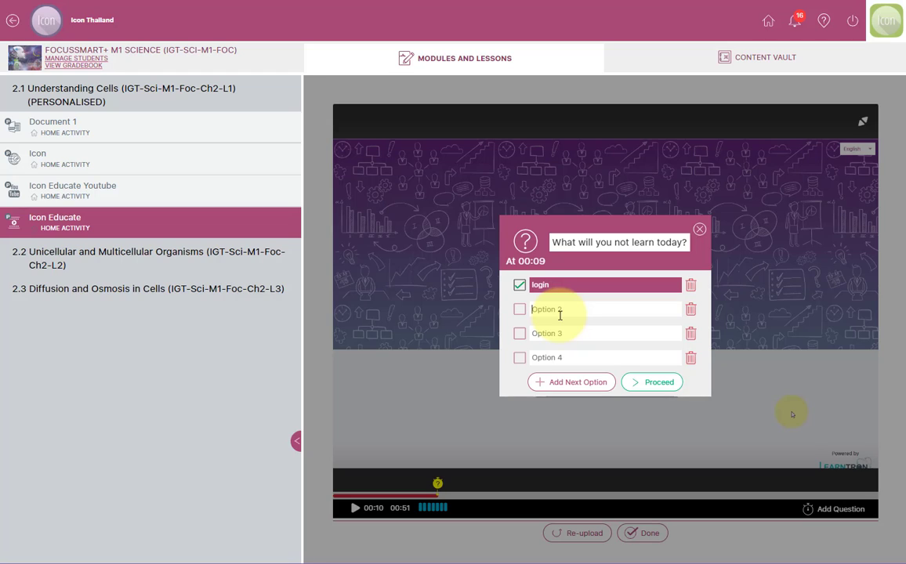
text(request password)
click(551, 333)
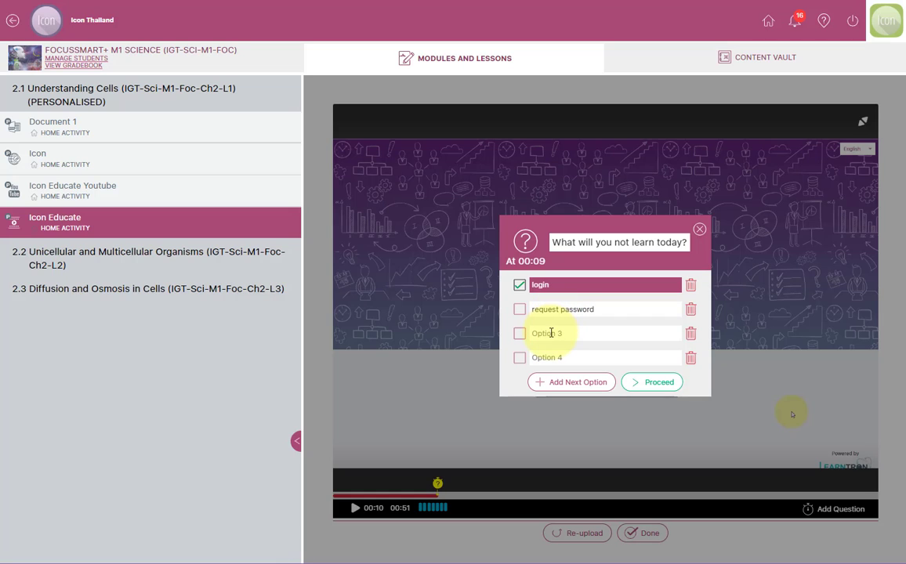
text(language)
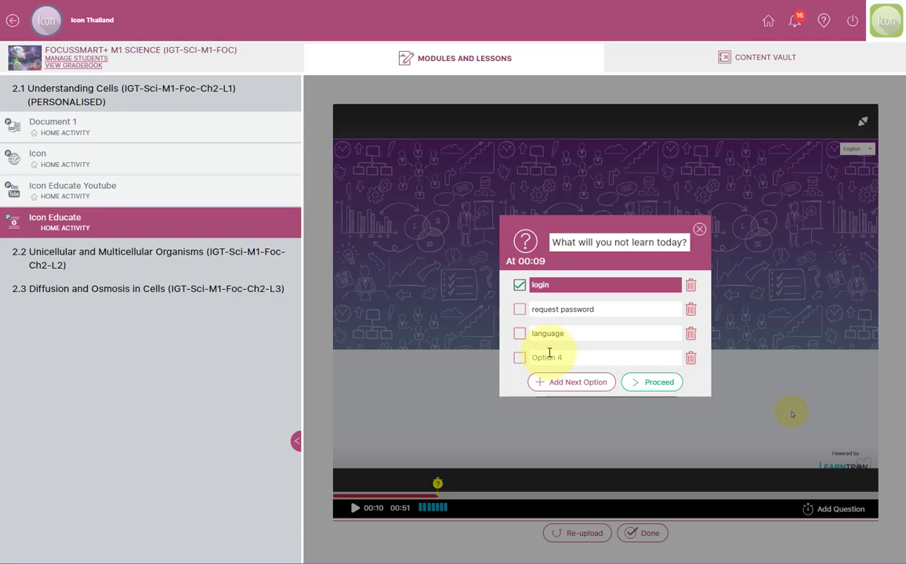
click(550, 352)
text(sing and dance)
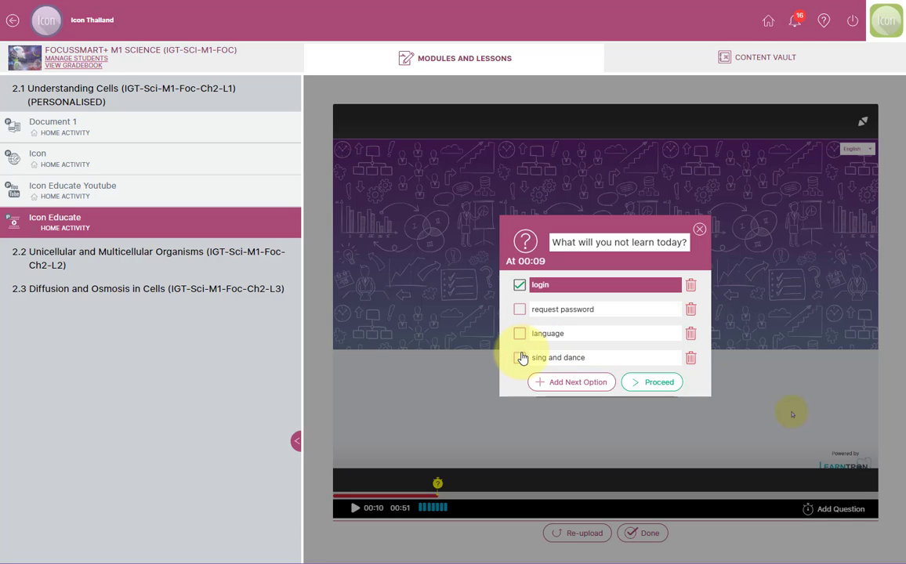
click(520, 358)
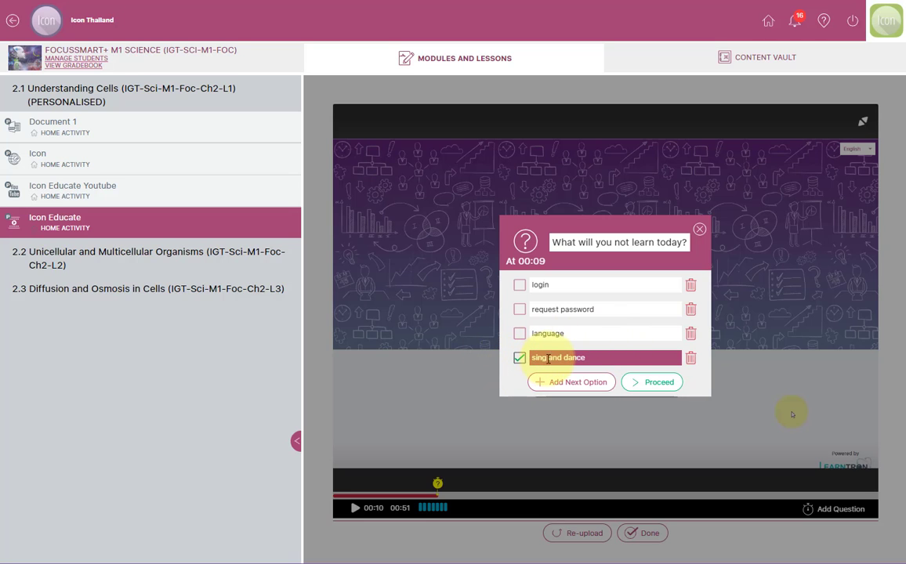
click(655, 383)
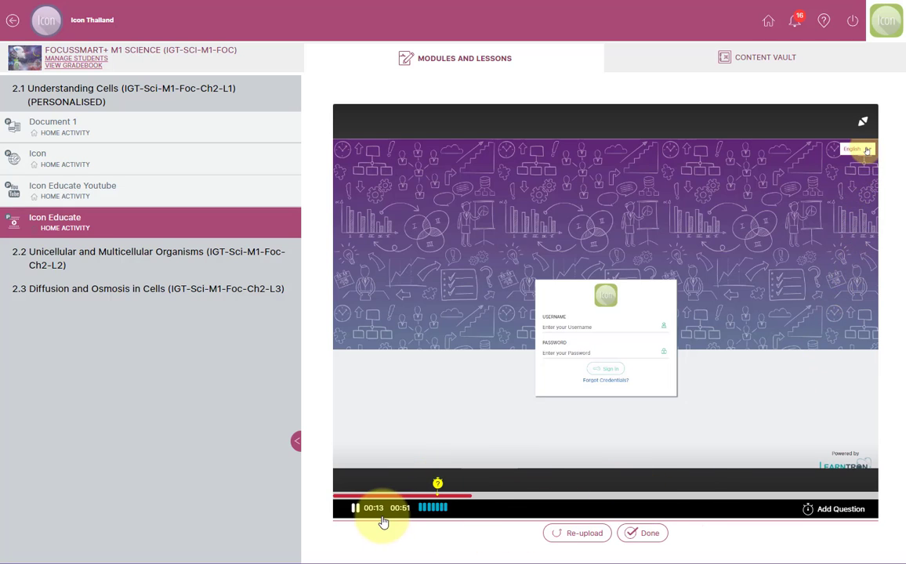
Step: Pause the video and reopen its embedded question to review the question text and answer options, and close it unchanged
click(357, 509)
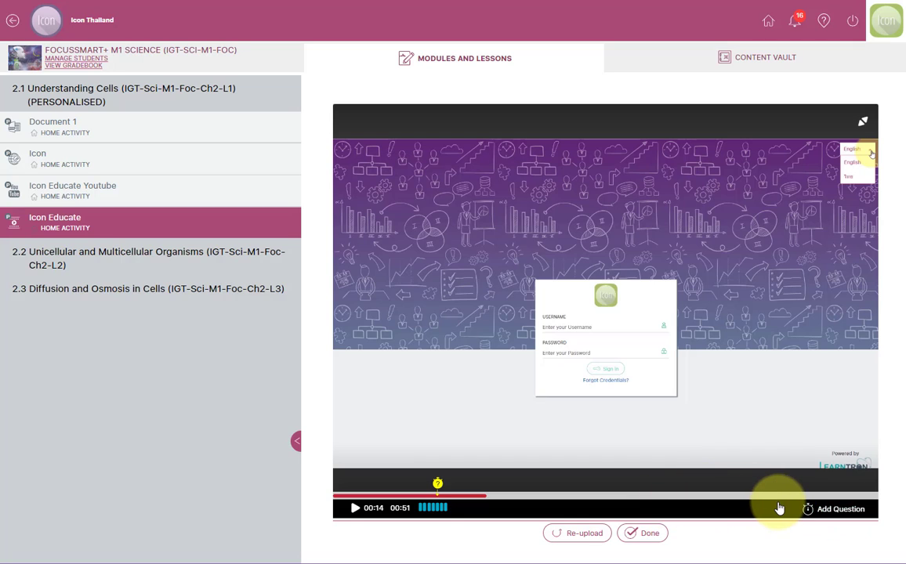
click(438, 485)
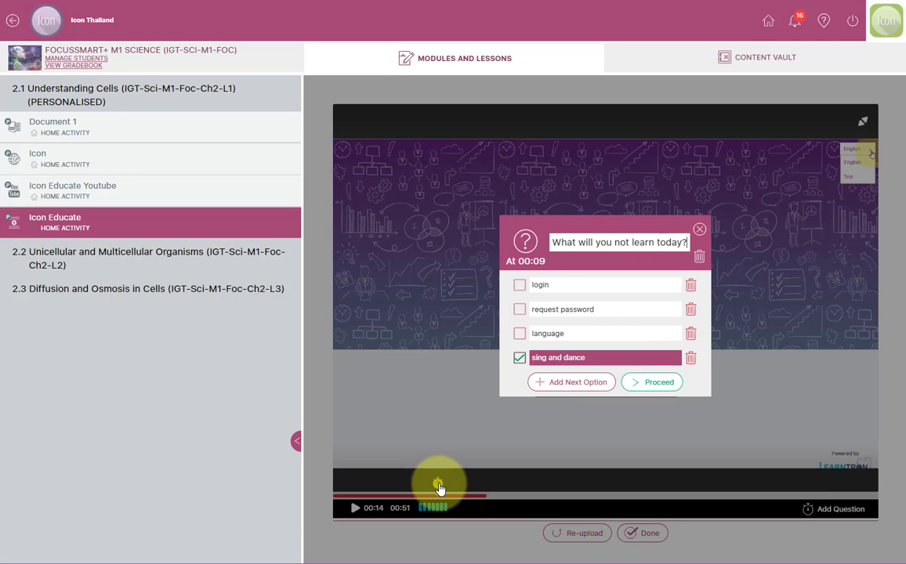
click(700, 231)
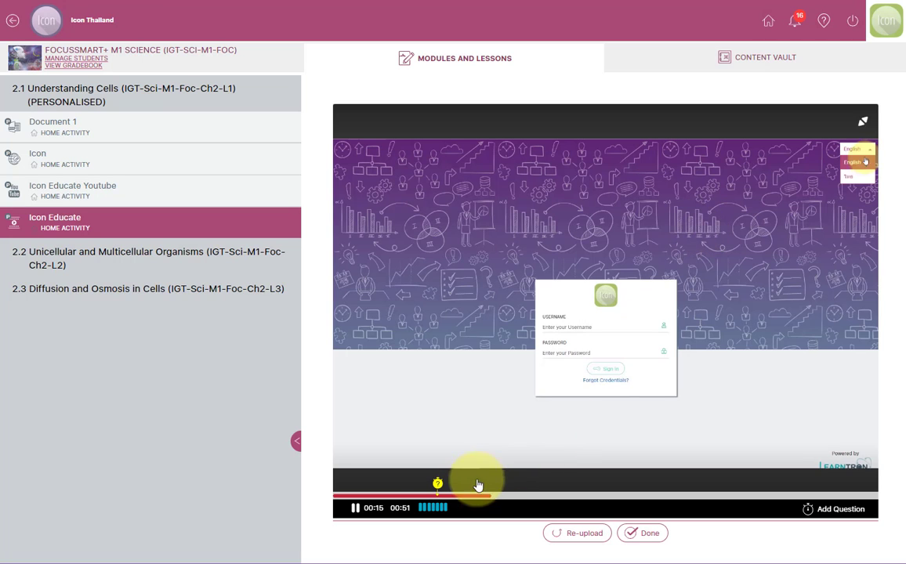
Step: Move the question marker forward on the paused video's timeline and back near its original time, and finish the video activity
click(353, 508)
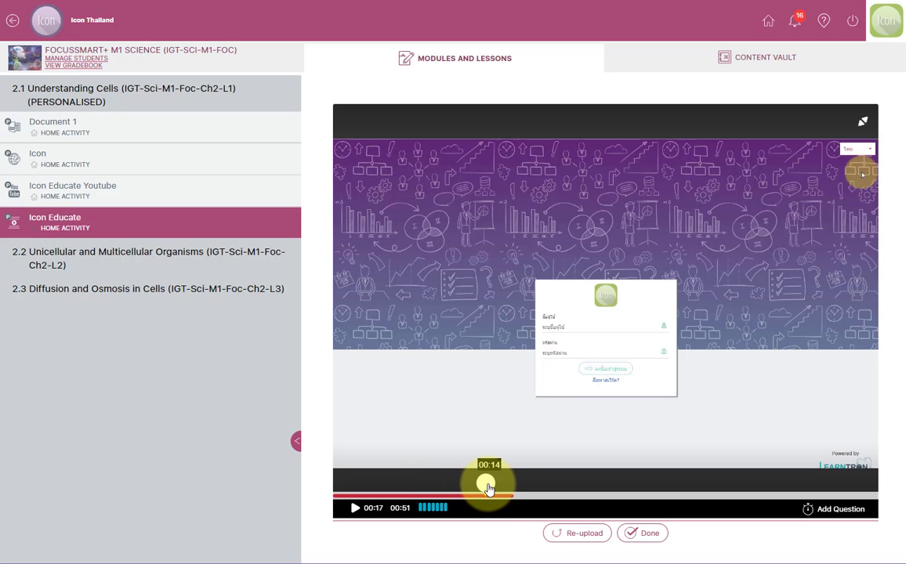
drag(490, 485, 497, 486)
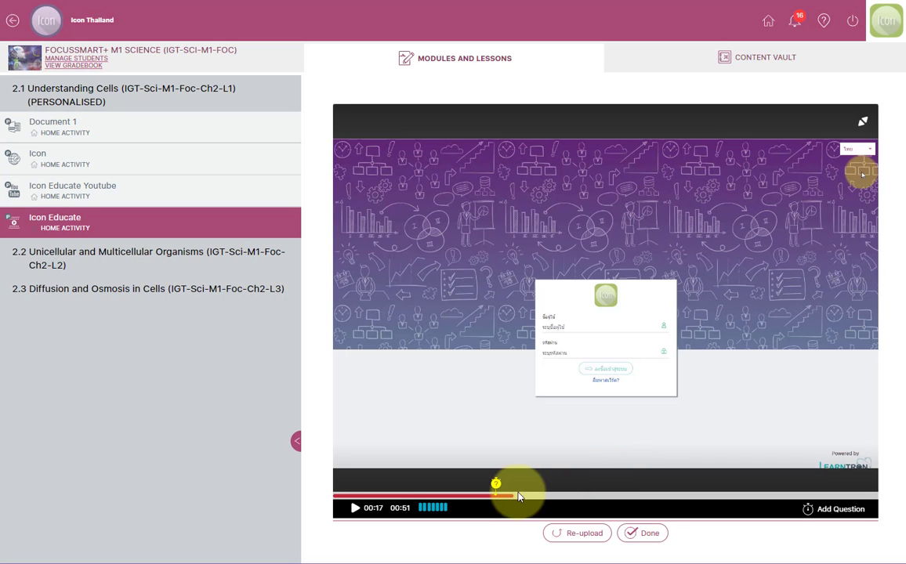
drag(497, 486, 435, 485)
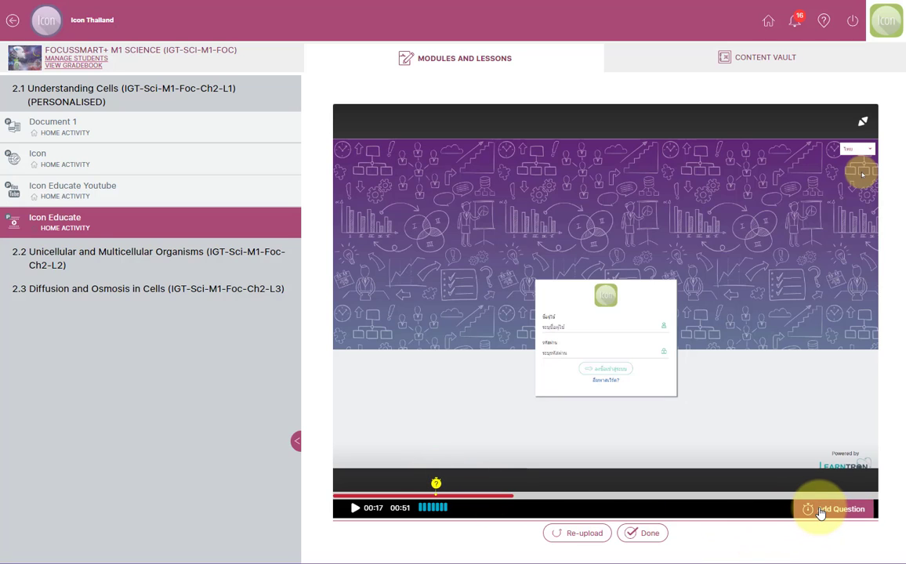
click(640, 533)
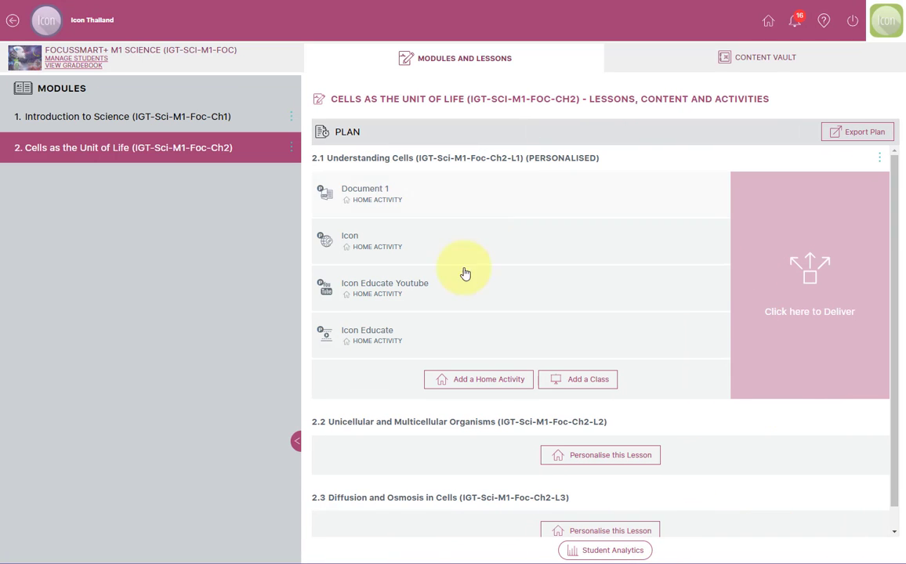